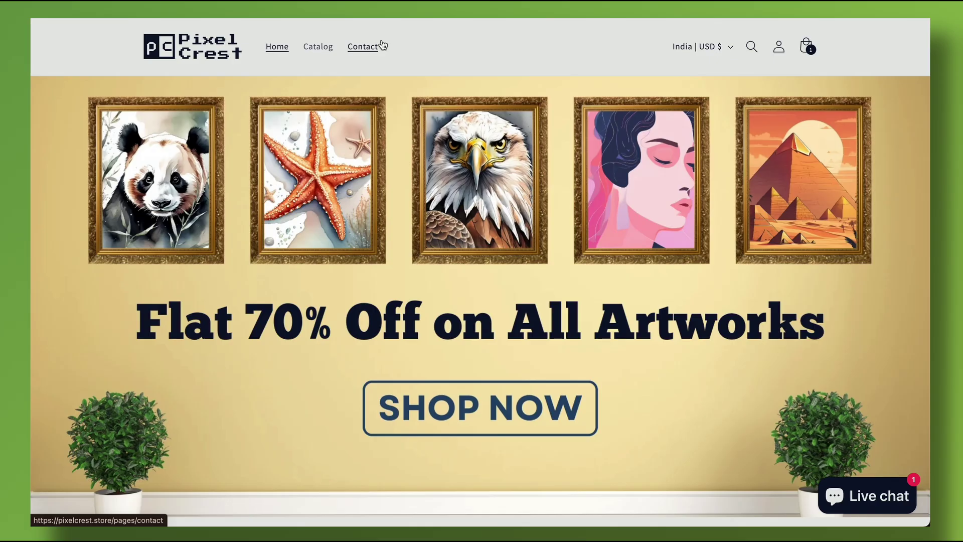
{"action": "scroll", "coordinate": [381, 44], "scroll_direction": "down", "scroll_amount": 20}
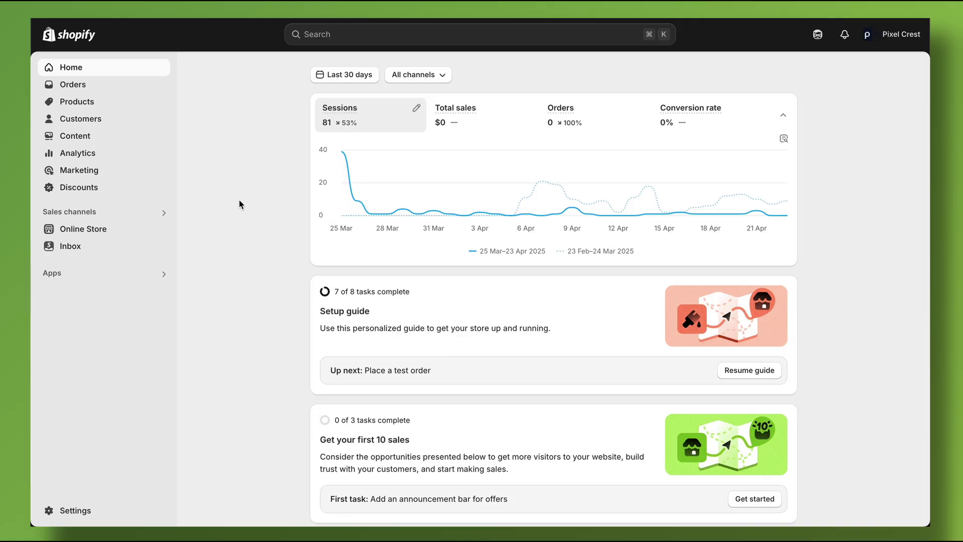
Open the live Dawn theme of the online store for customizing and show the Footer section's settings.
{"action": "left_click", "coordinate": [103, 229]}
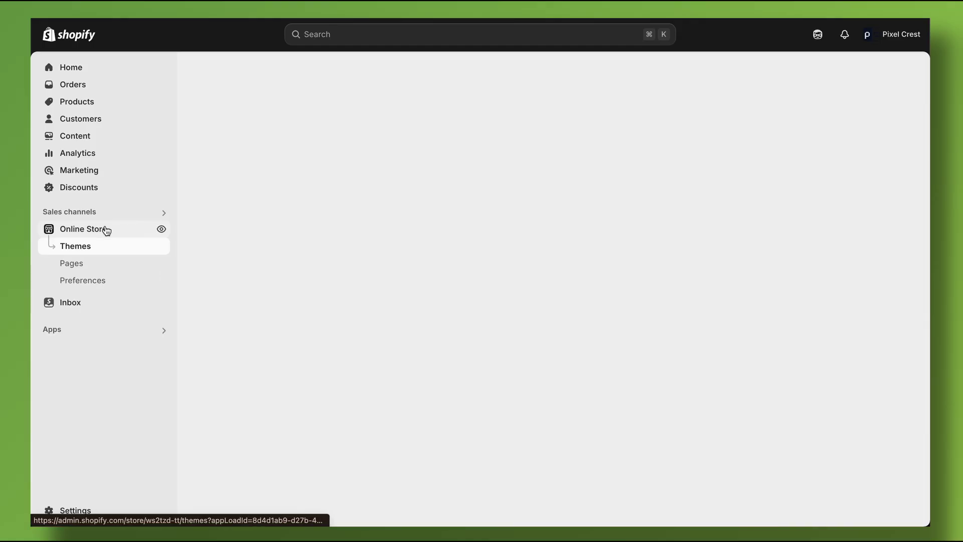
{"action": "left_click", "coordinate": [118, 247]}
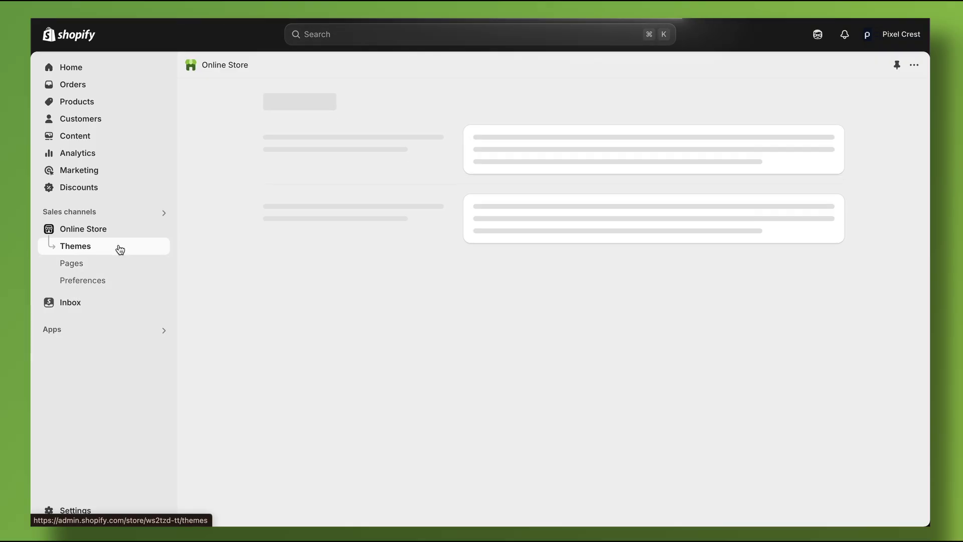
{"action": "left_click", "coordinate": [805, 387]}
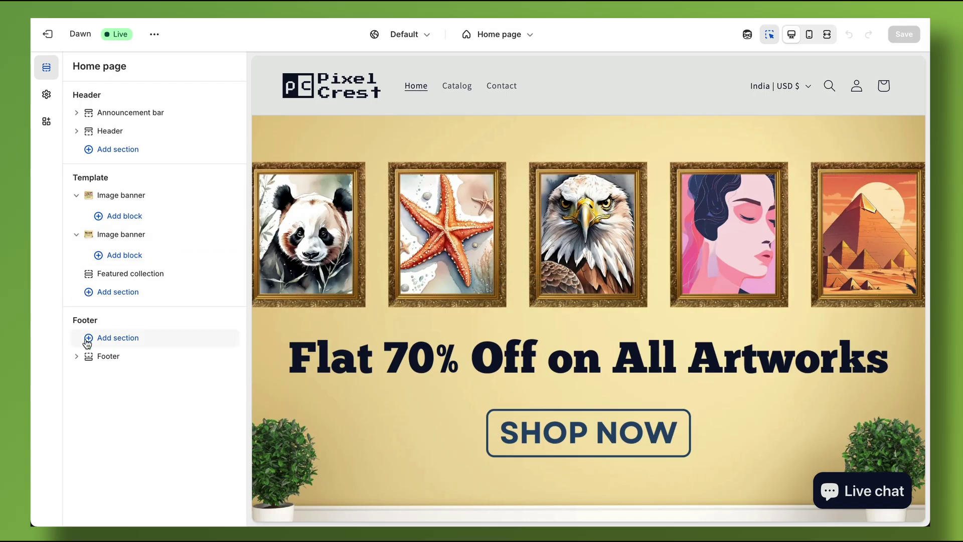
{"action": "left_click", "coordinate": [97, 357]}
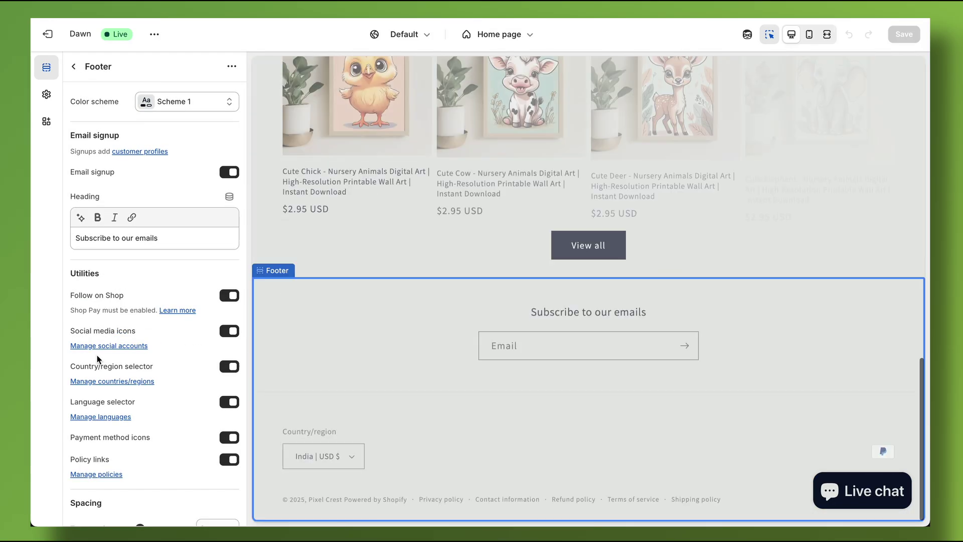
Change the footer's color scheme to Scheme 3.
{"action": "scroll", "coordinate": [127, 202], "scroll_direction": "down", "scroll_amount": 3}
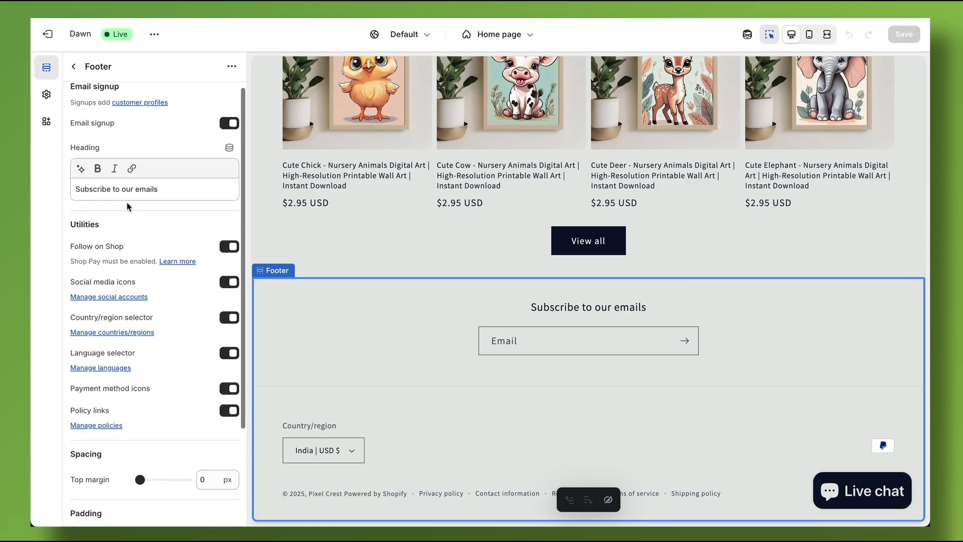
{"action": "scroll", "coordinate": [127, 202], "scroll_direction": "up", "scroll_amount": 3}
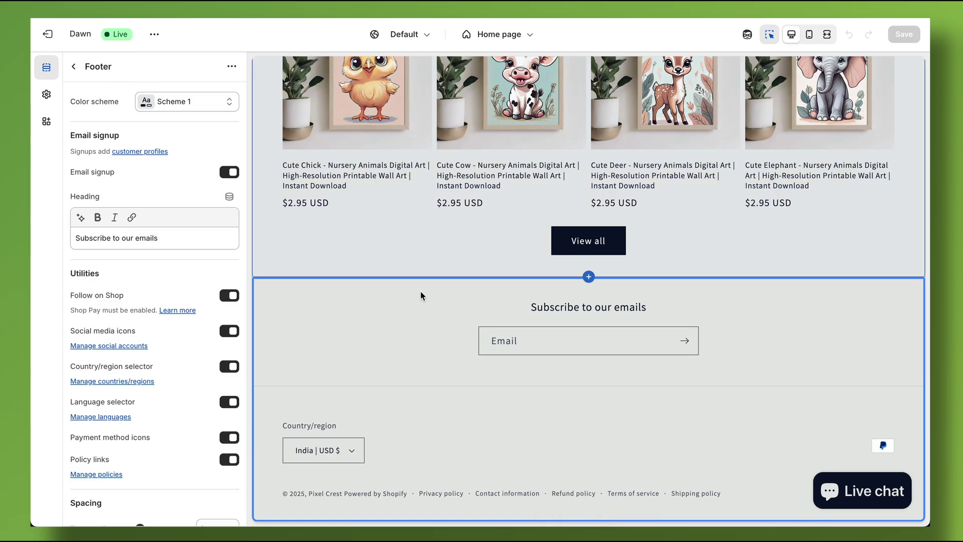
{"action": "left_click", "coordinate": [198, 106]}
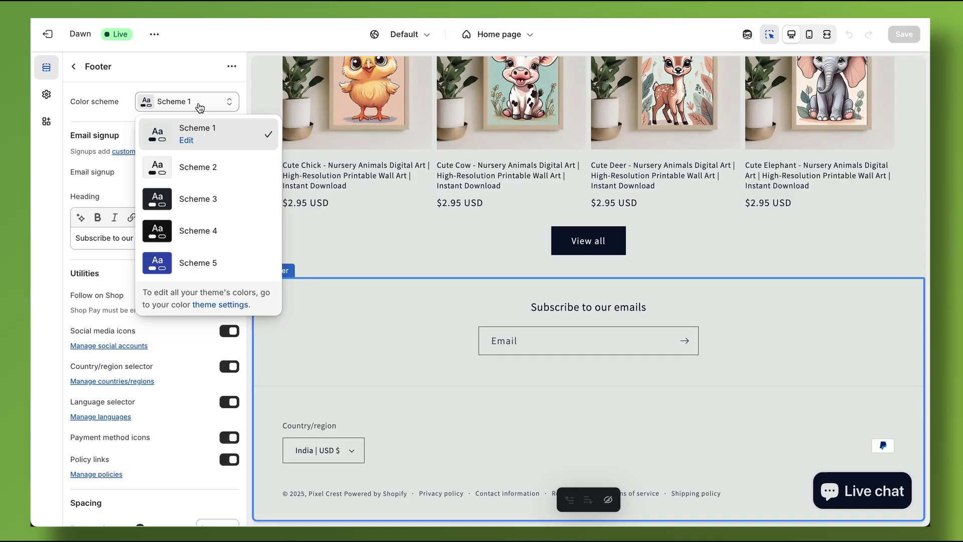
{"action": "left_click", "coordinate": [187, 199]}
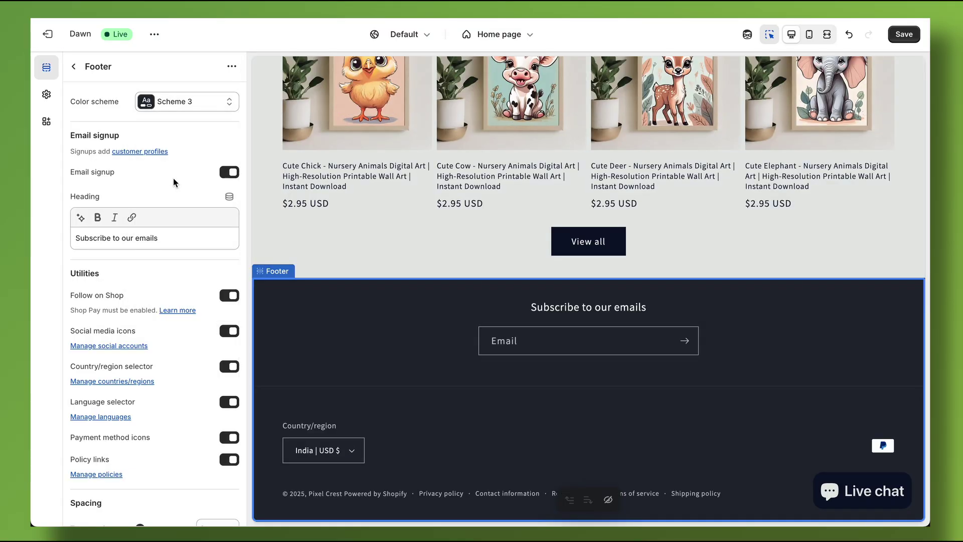
Keep the footer's email signup enabled and set its heading to "Subscribe & Get 10% Off on Your 1st Order!".
{"action": "left_click", "coordinate": [226, 173]}
{"action": "left_click", "coordinate": [226, 173]}
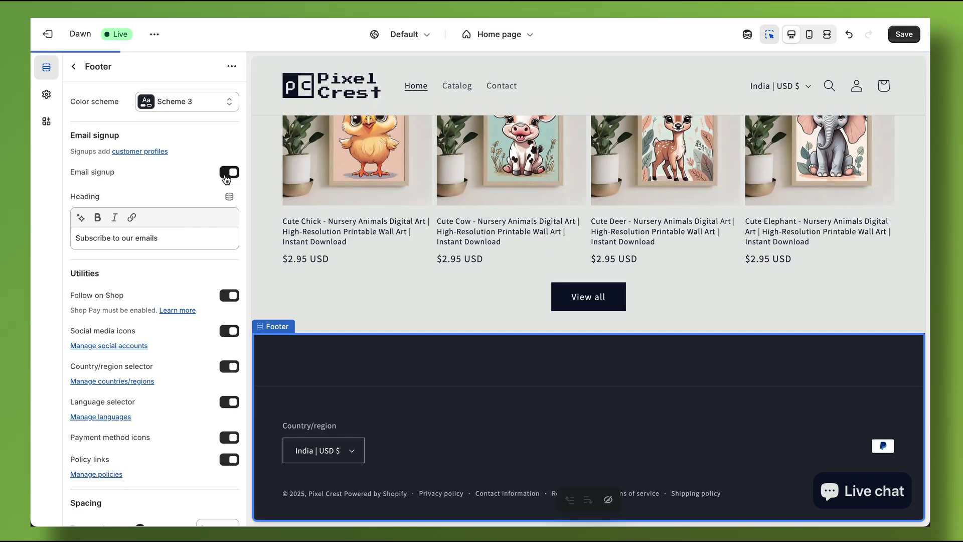
{"action": "triple_click", "coordinate": [130, 237]}
{"action": "type", "text": "Subscribe & Get 10% O"}
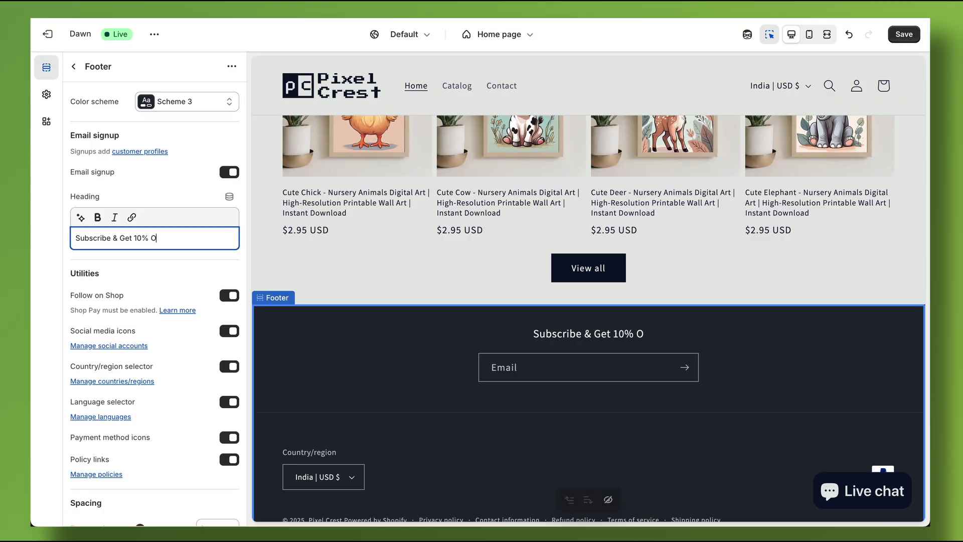
{"action": "type", "text": "ff on Your 1st Order!"}
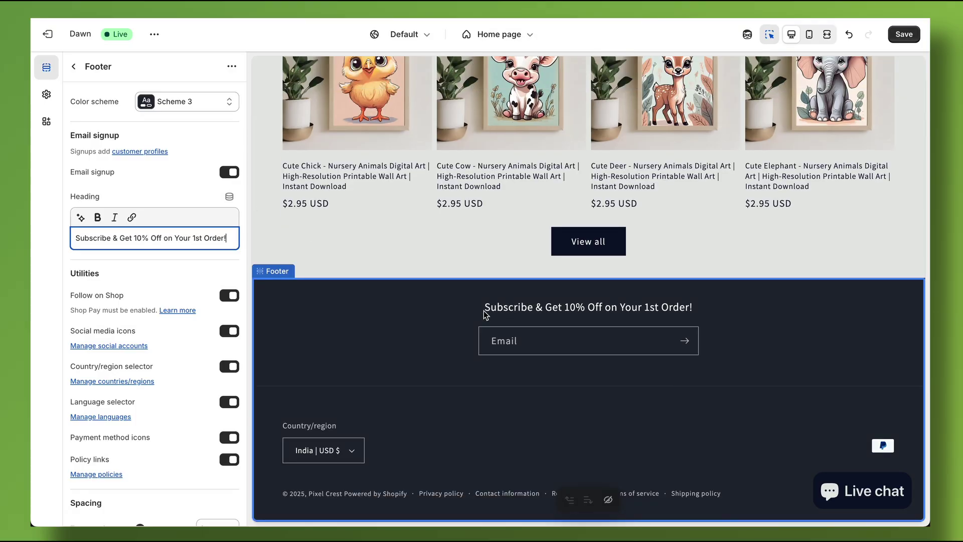
Turn off the Follow on Shop option for the footer.
{"action": "scroll", "coordinate": [153, 257], "scroll_direction": "down", "scroll_amount": 3}
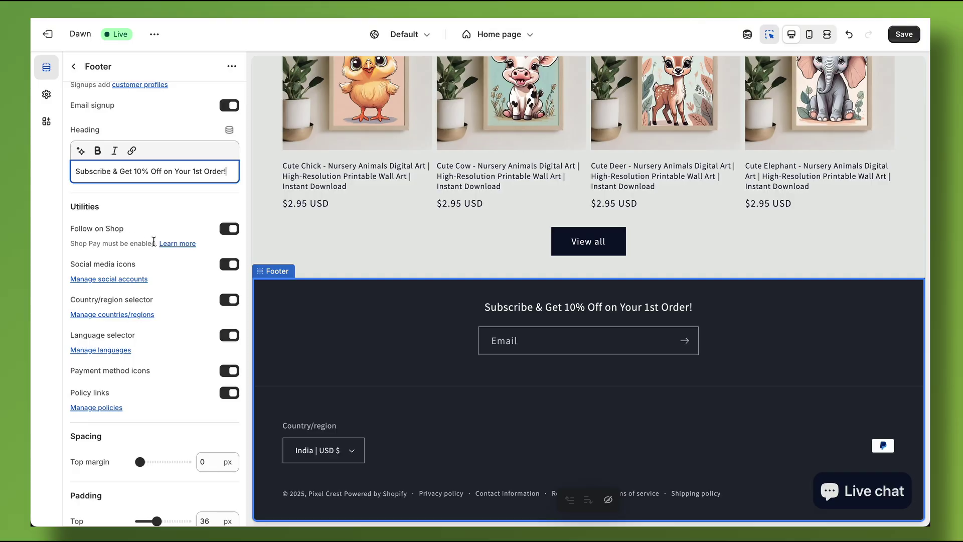
{"action": "left_click", "coordinate": [229, 230]}
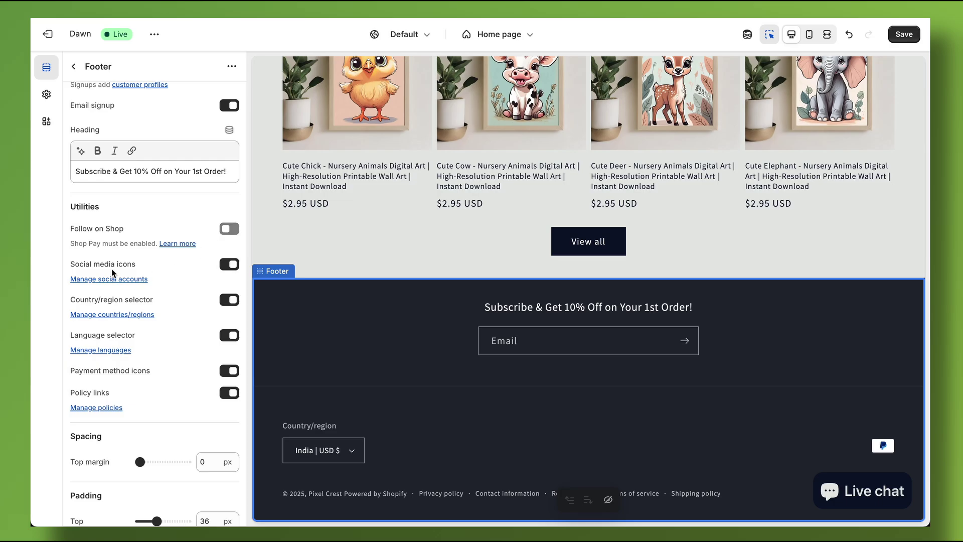
Set the theme's social media links to facebook.com/shopify for Facebook, instagram.com/shopify for Instagram and youtube.com/shopify for YouTube.
{"action": "scroll", "coordinate": [176, 265], "scroll_direction": "down", "scroll_amount": 1}
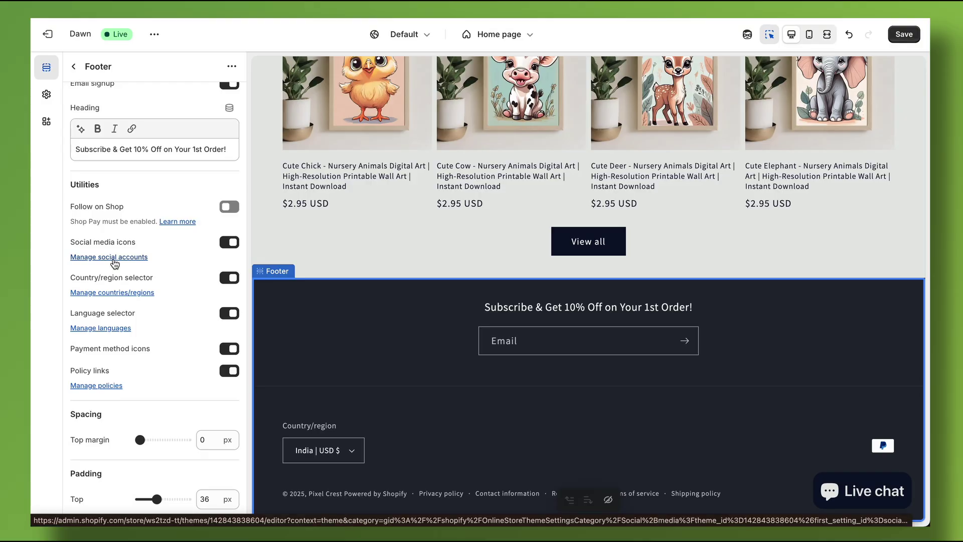
{"action": "left_click", "coordinate": [115, 257]}
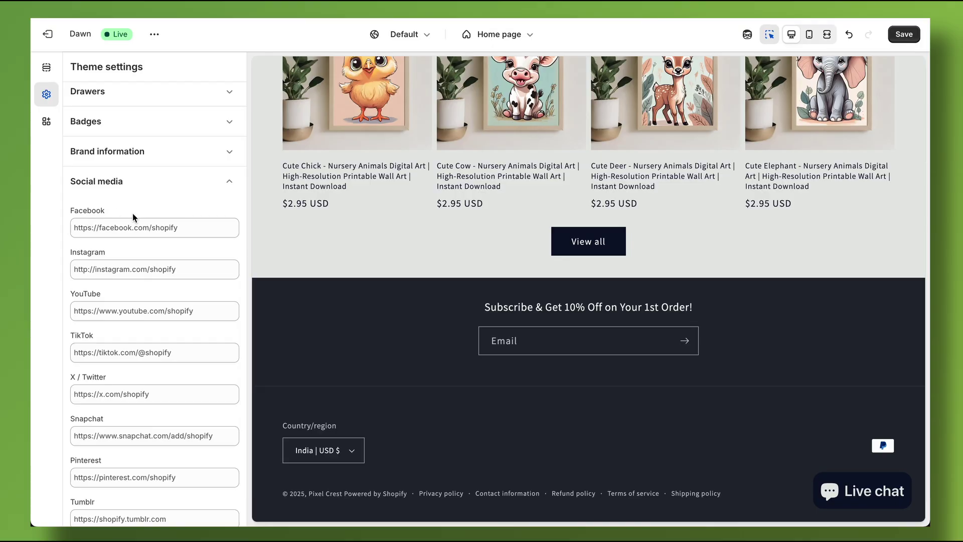
{"action": "scroll", "coordinate": [121, 236], "scroll_direction": "down", "scroll_amount": 1}
{"action": "scroll", "coordinate": [121, 236], "scroll_direction": "down", "scroll_amount": 1}
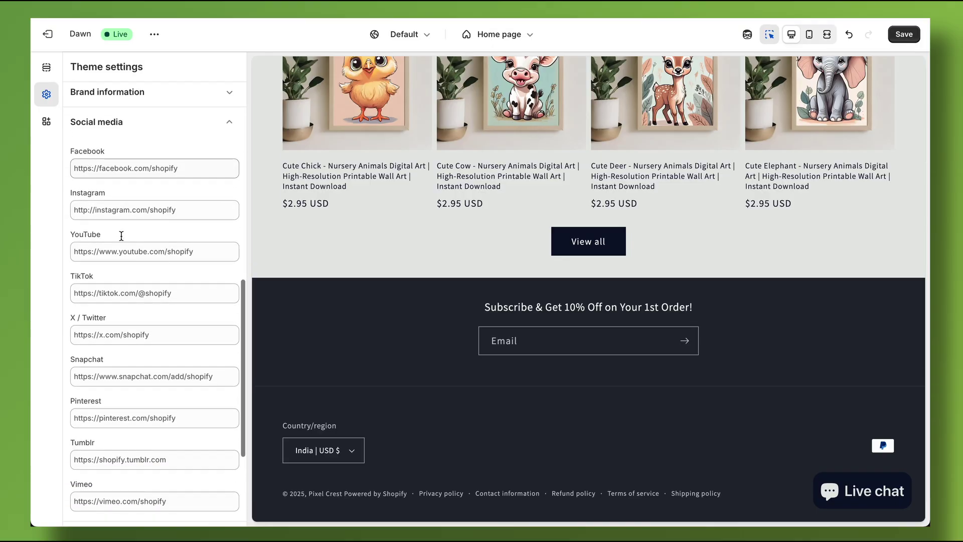
{"action": "triple_click", "coordinate": [141, 167]}
{"action": "type", "text": "facebook.com/shopify"}
{"action": "triple_click", "coordinate": [151, 209]}
{"action": "type", "text": "instagram.com/shopify"}
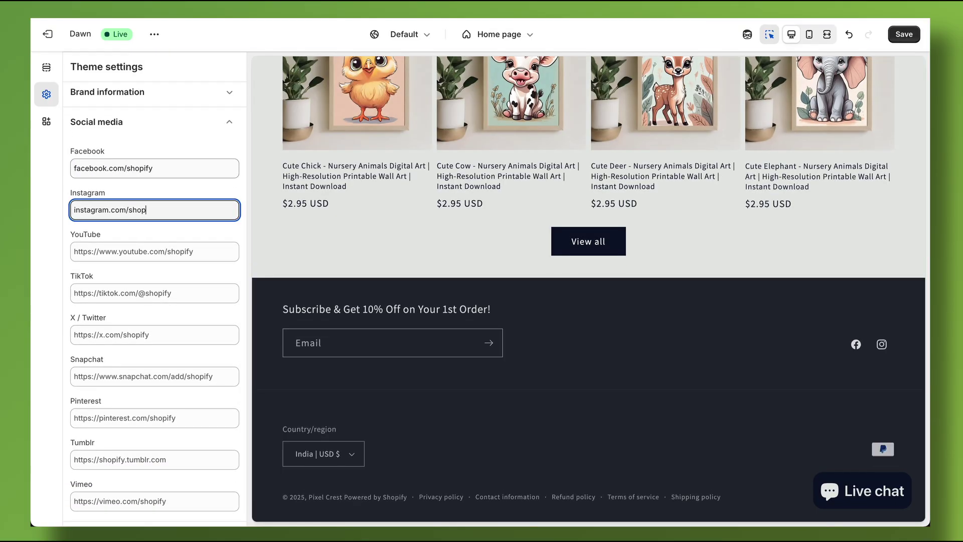
{"action": "triple_click", "coordinate": [151, 251]}
{"action": "type", "text": "youtube.com/shopify"}
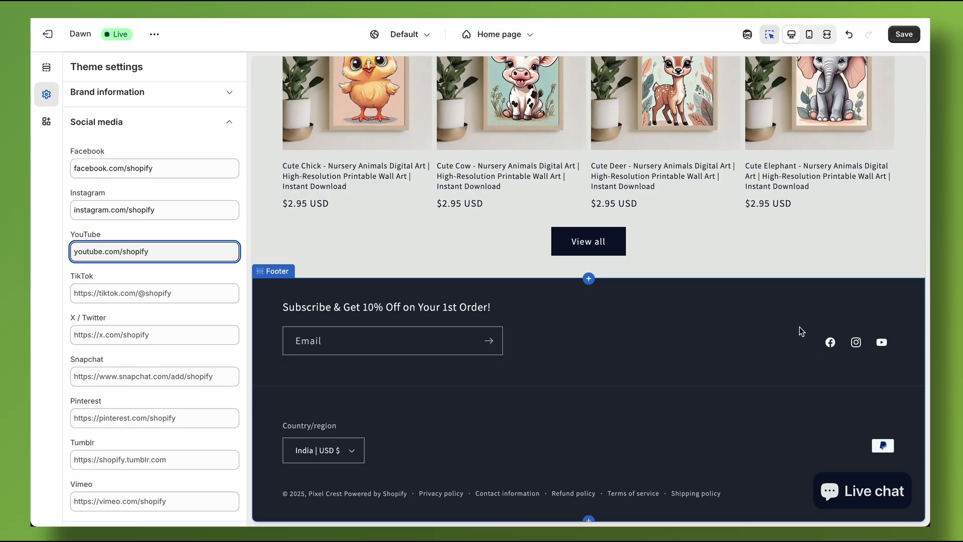
Turn off the country/region selector and the language selector in the footer.
{"action": "left_click", "coordinate": [312, 426]}
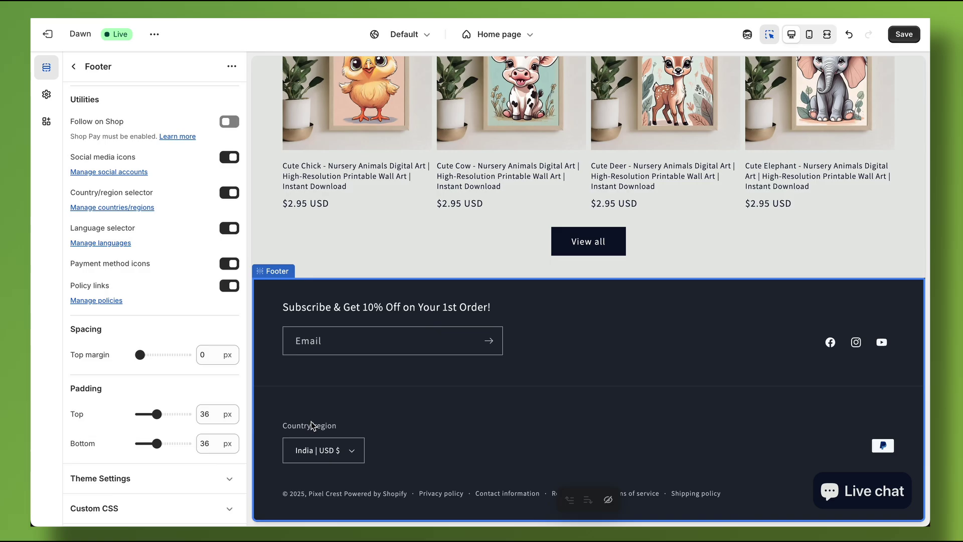
{"action": "left_click", "coordinate": [229, 193]}
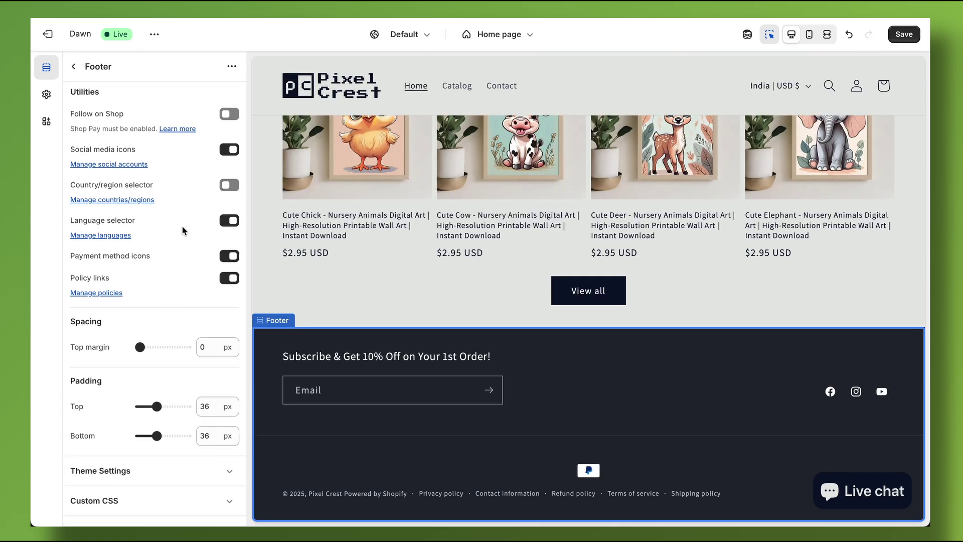
{"action": "left_click", "coordinate": [229, 220]}
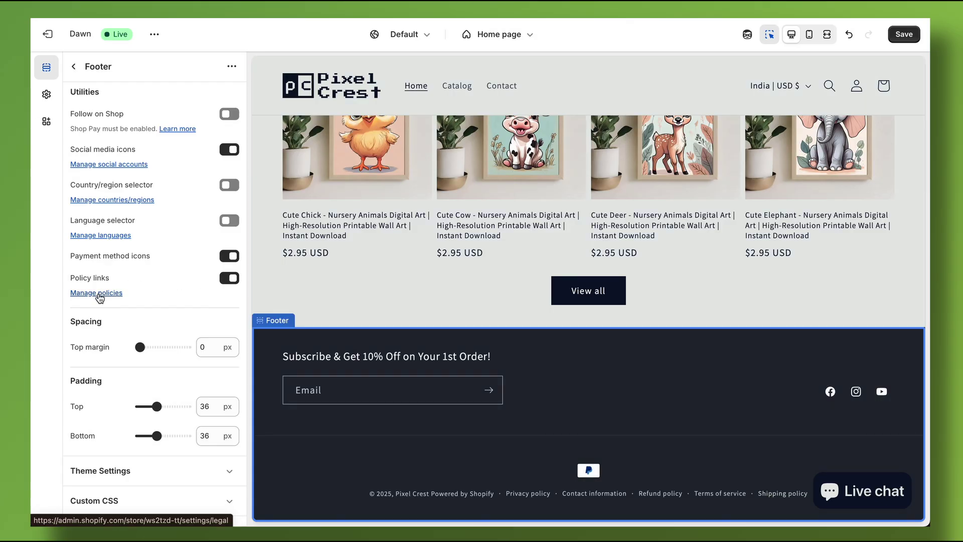
Review the store's written policies from the footer's policy management link and open the return and refund policy.
{"action": "left_click", "coordinate": [98, 293]}
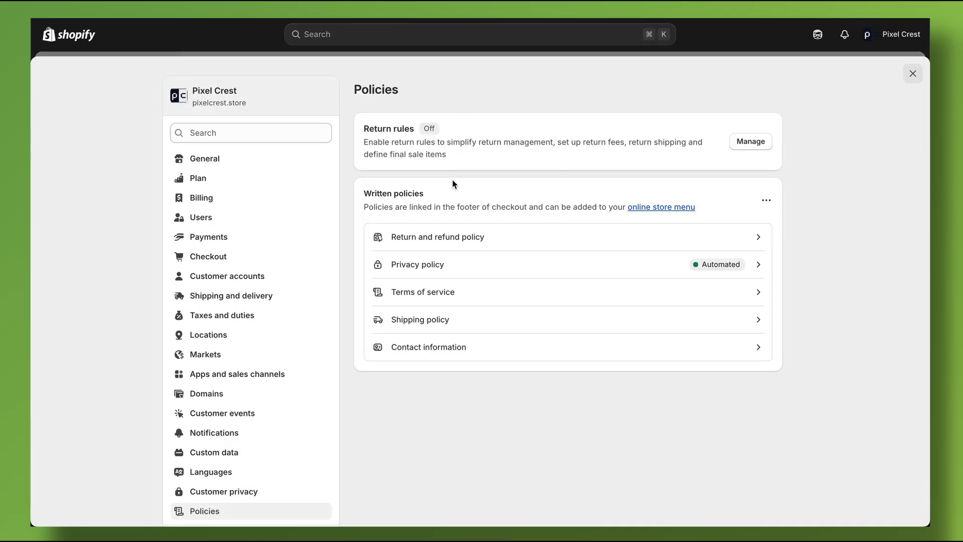
{"action": "scroll", "coordinate": [451, 182], "scroll_direction": "down", "scroll_amount": 2}
{"action": "scroll", "coordinate": [277, 171], "scroll_direction": "up", "scroll_amount": 2}
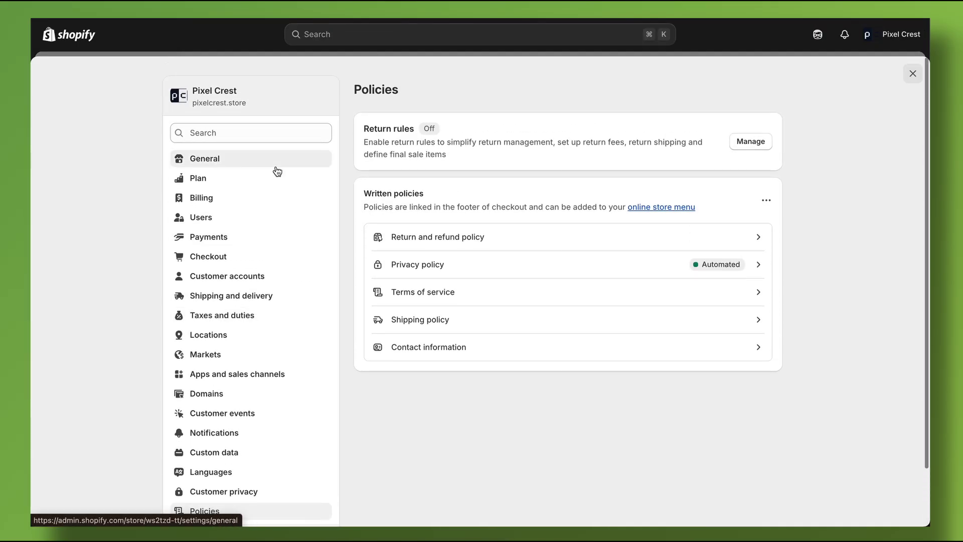
{"action": "scroll", "coordinate": [276, 168], "scroll_direction": "down", "scroll_amount": 2}
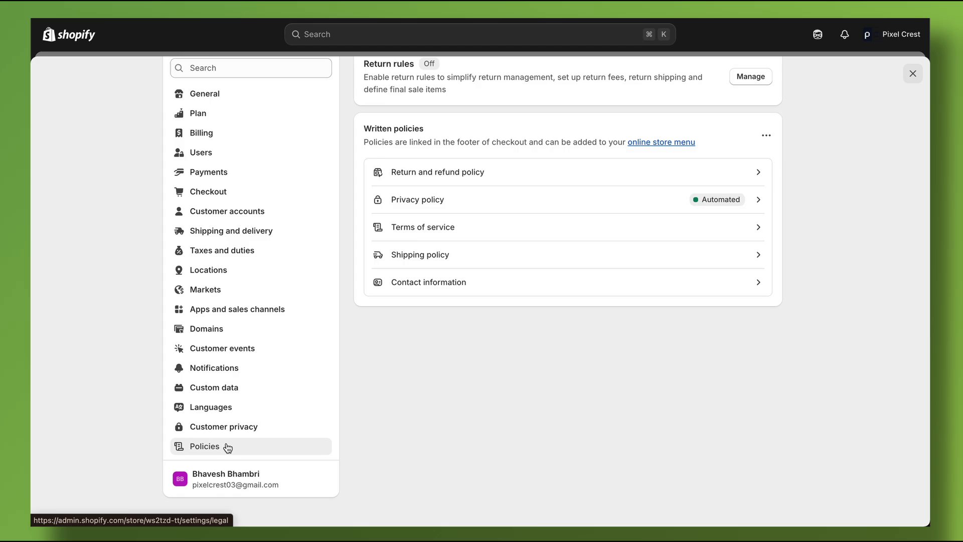
{"action": "scroll", "coordinate": [472, 349], "scroll_direction": "up", "scroll_amount": 2}
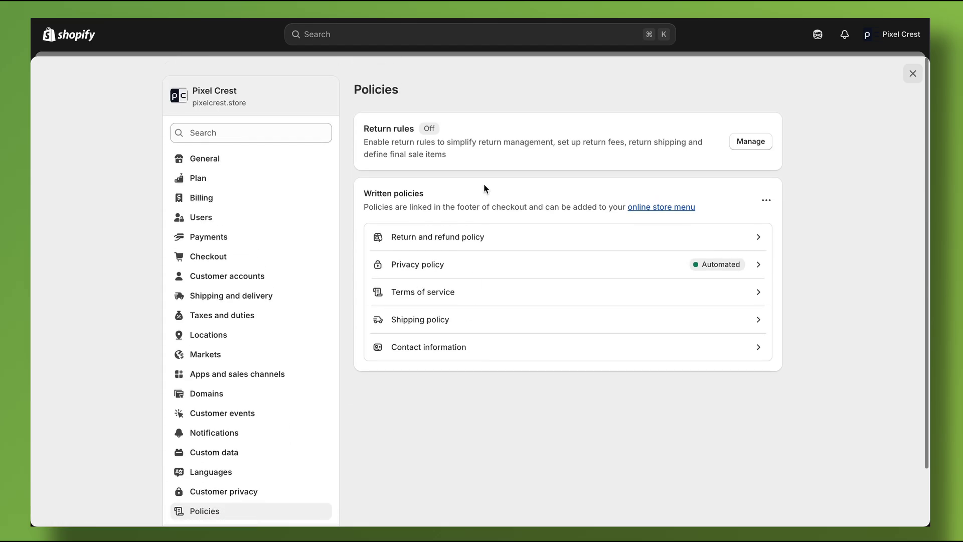
{"action": "left_click", "coordinate": [511, 241]}
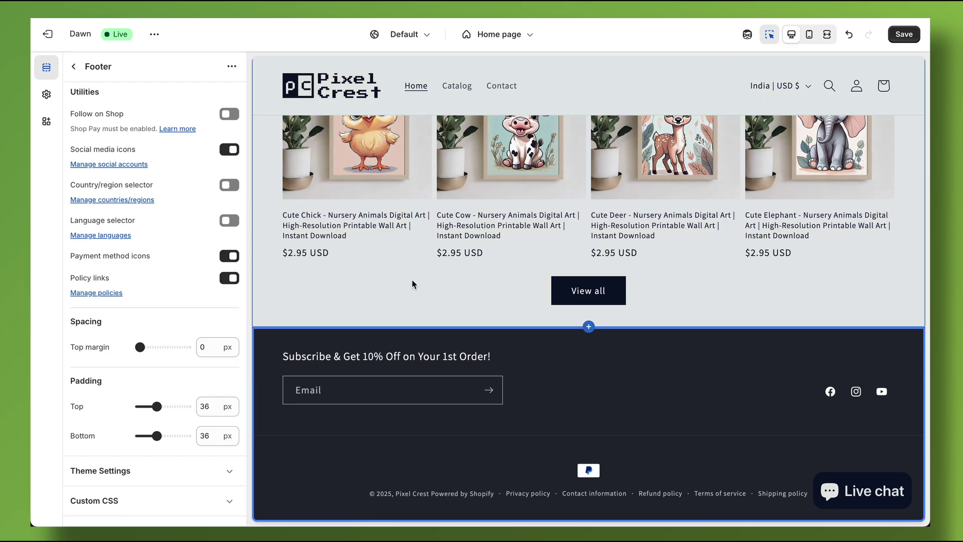
Save the footer customizations in the theme editor.
{"action": "left_click", "coordinate": [901, 34]}
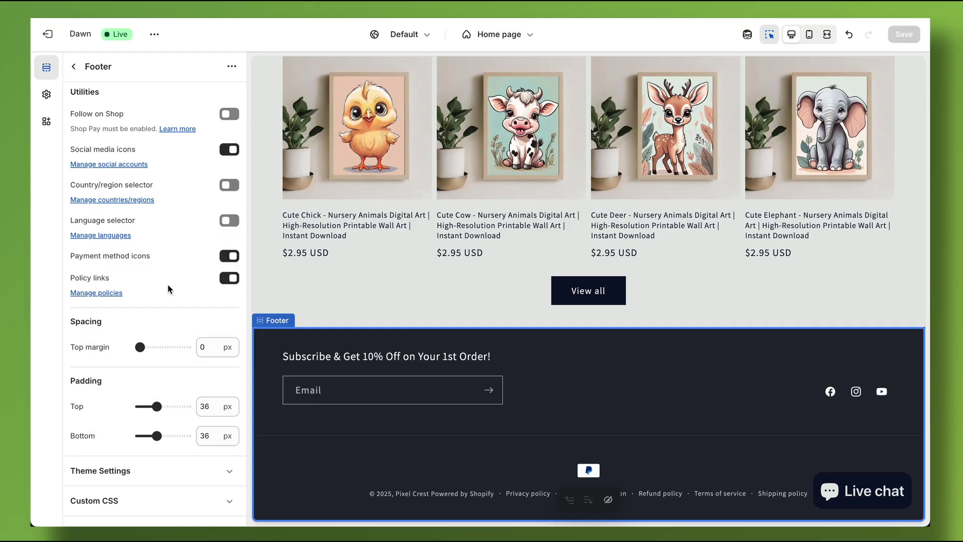
Try the footer with policy links turned off and with a 36 px top margin, restoring both settings.
{"action": "left_click", "coordinate": [233, 280]}
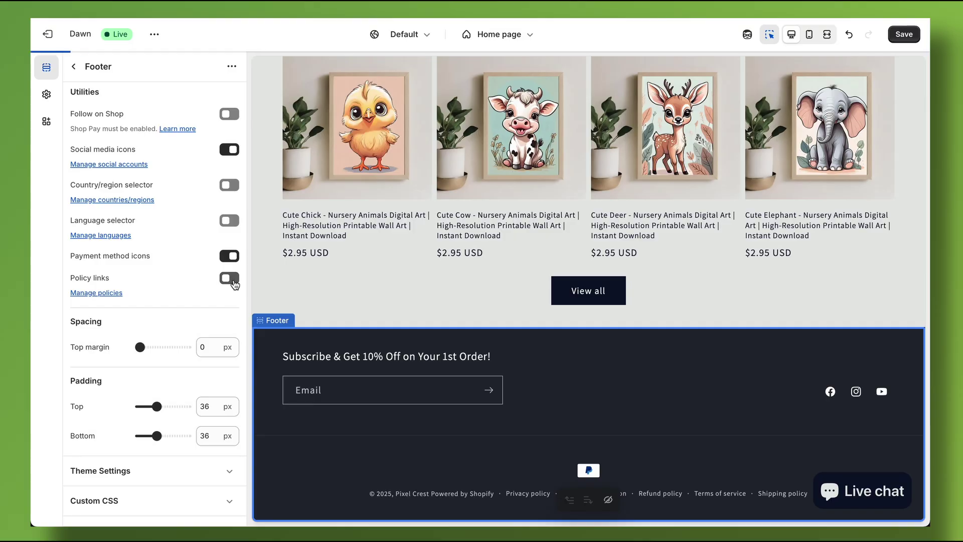
{"action": "left_click", "coordinate": [234, 284]}
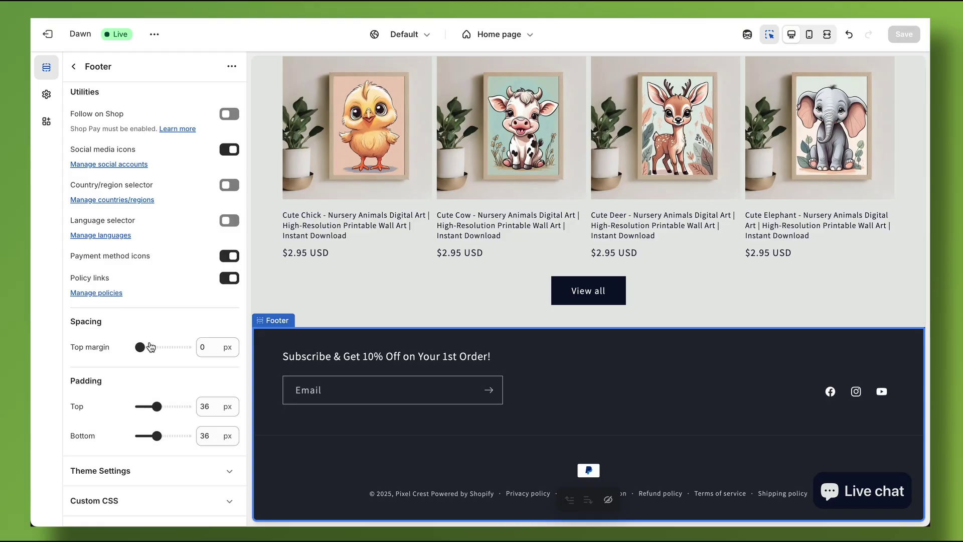
{"action": "left_click_drag", "start_coordinate": [139, 347], "coordinate": [157, 347]}
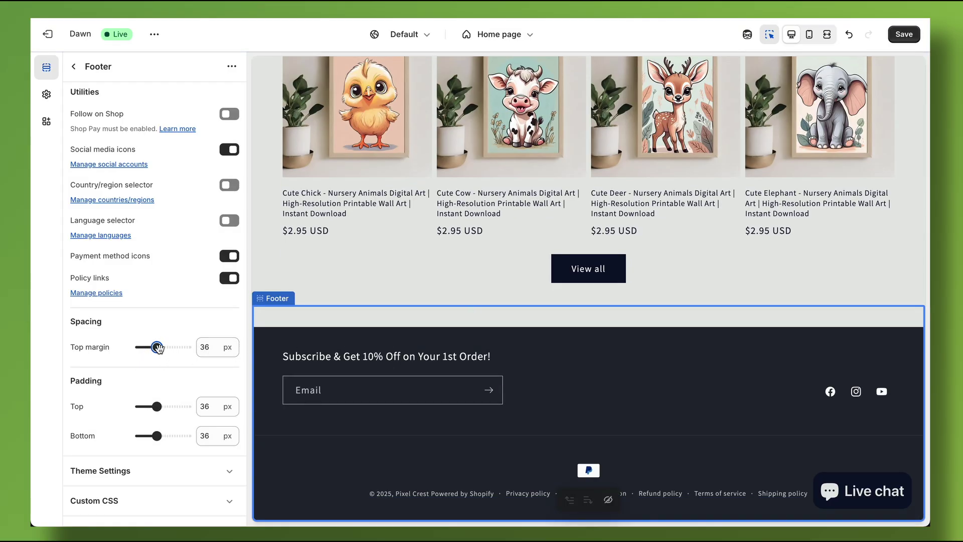
{"action": "left_click_drag", "start_coordinate": [157, 347], "coordinate": [140, 347]}
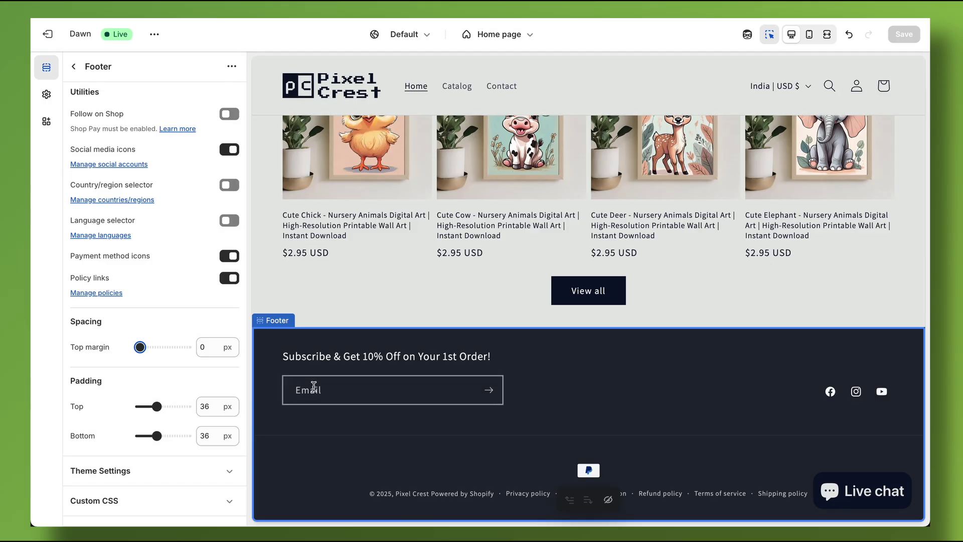
{"action": "left_click", "coordinate": [157, 407]}
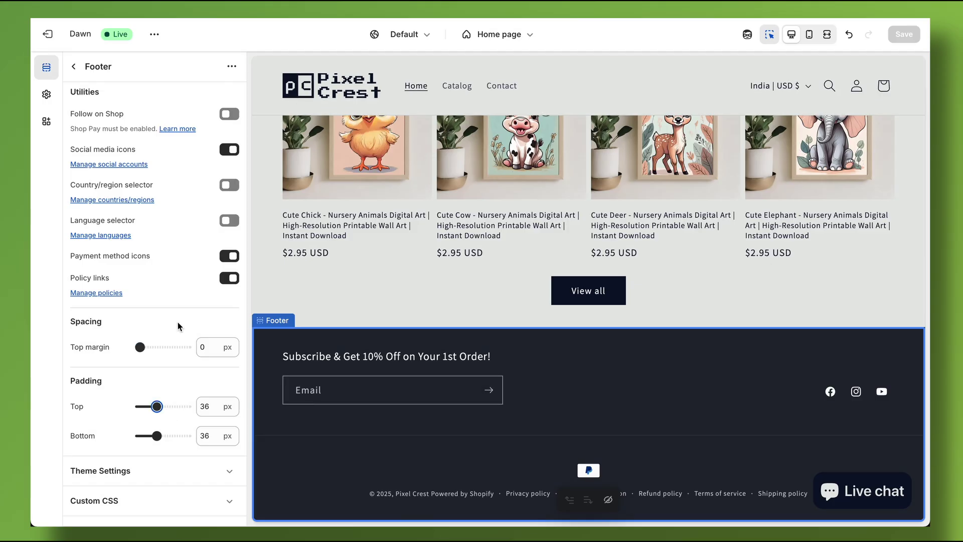